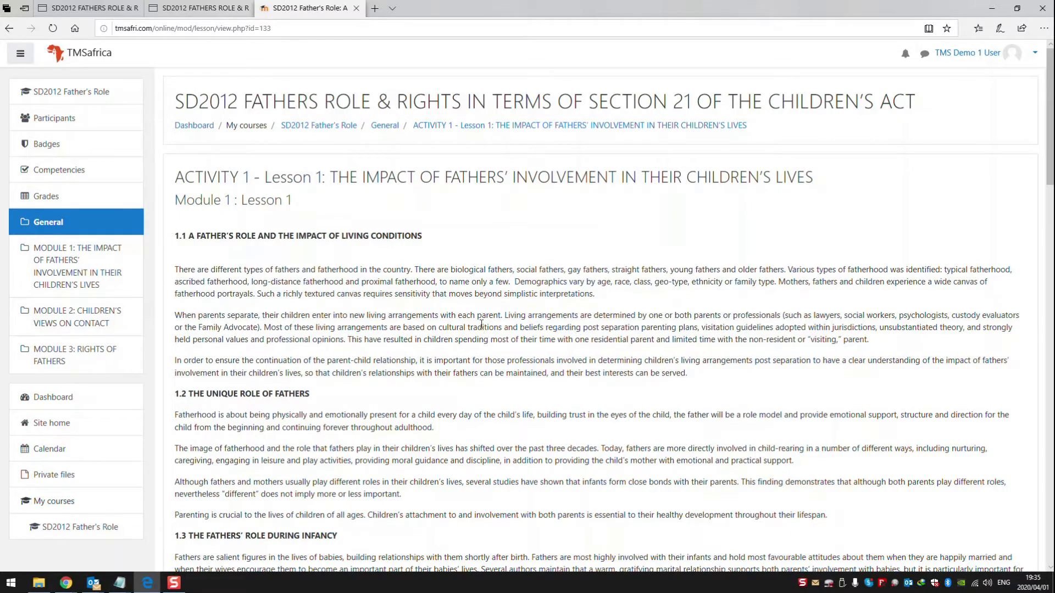
Step: Read through the Activity 1 lesson page, from the section on living conditions down to the end of the lesson
scroll(469, 308, down, 15)
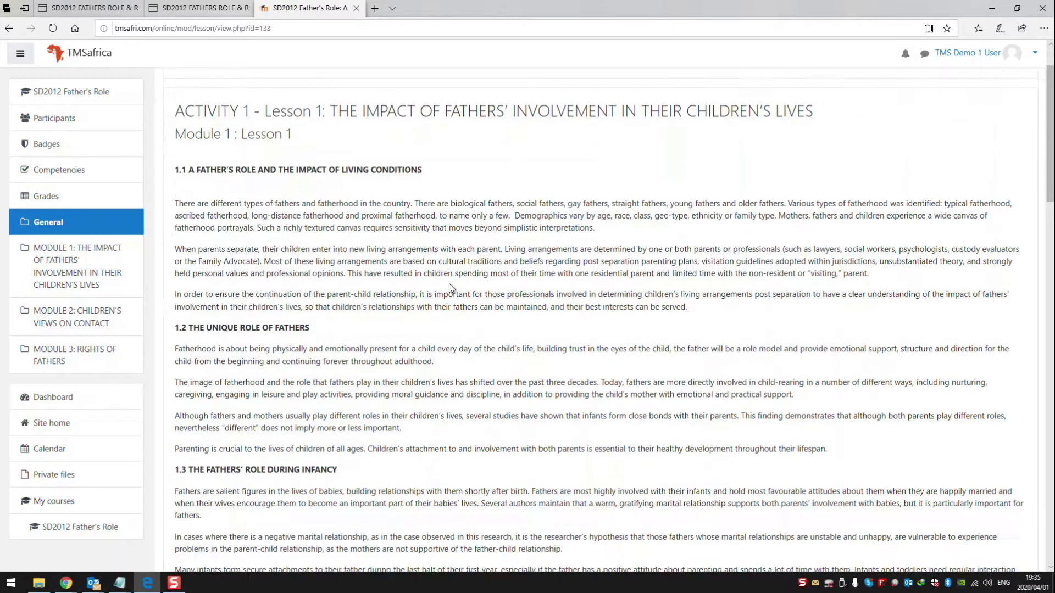
scroll(479, 277, down, 15)
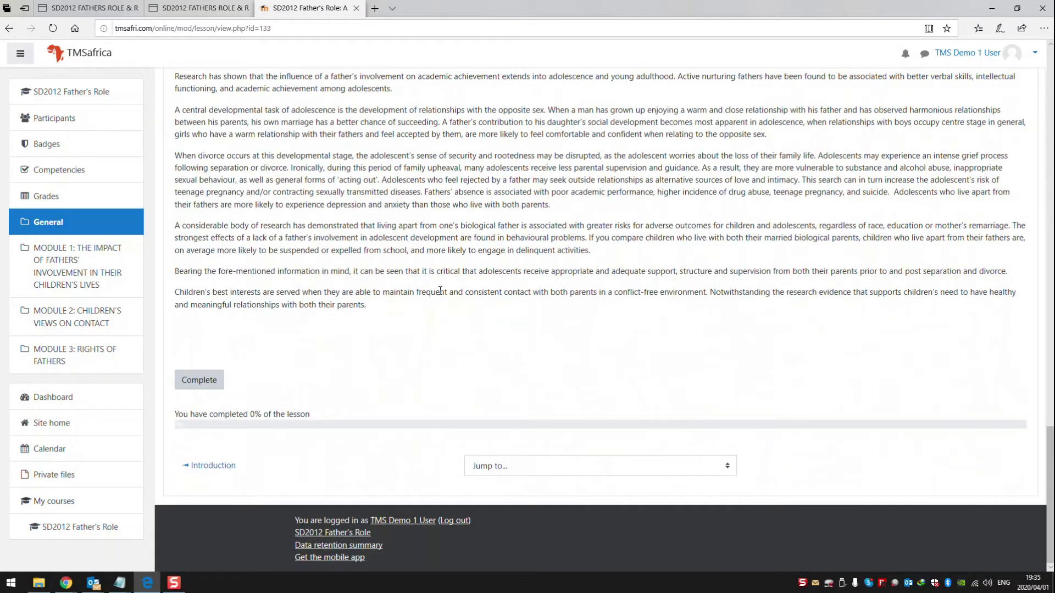
scroll(441, 291, up, 10)
scroll(478, 294, down, 8)
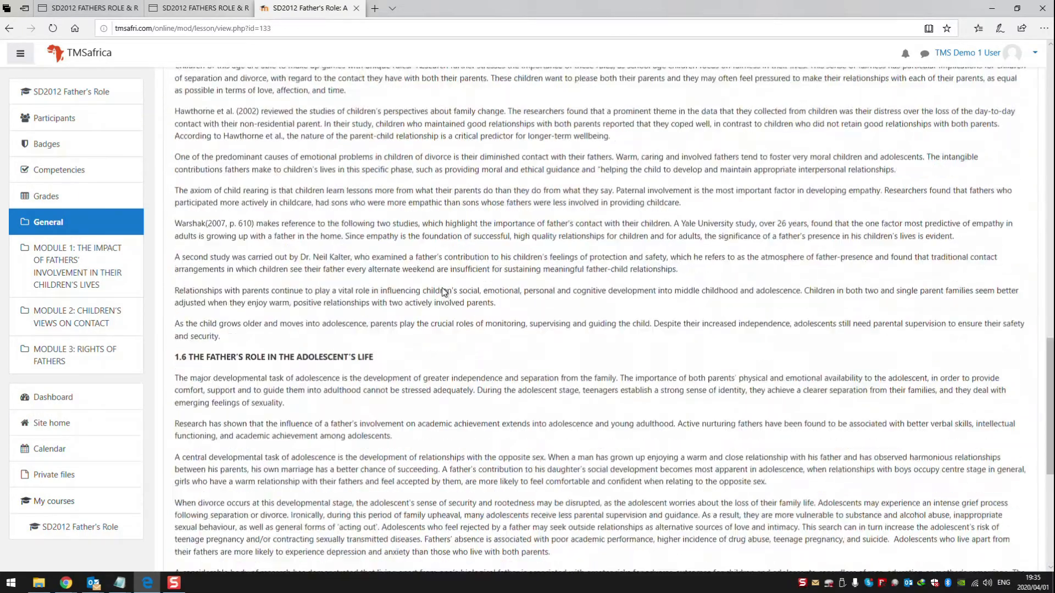
scroll(501, 302, down, 2)
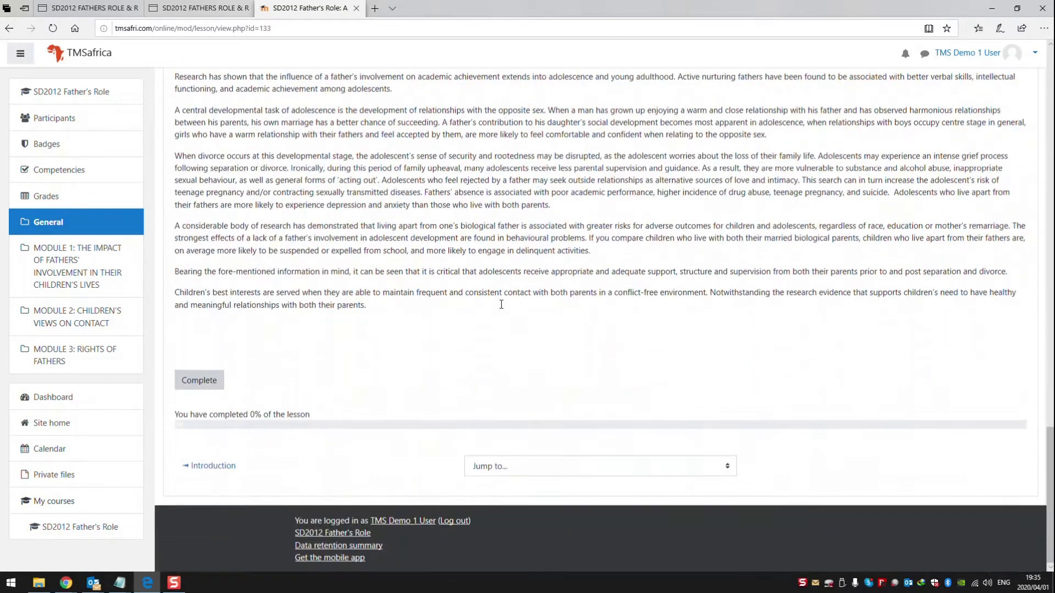
scroll(497, 302, up, 10)
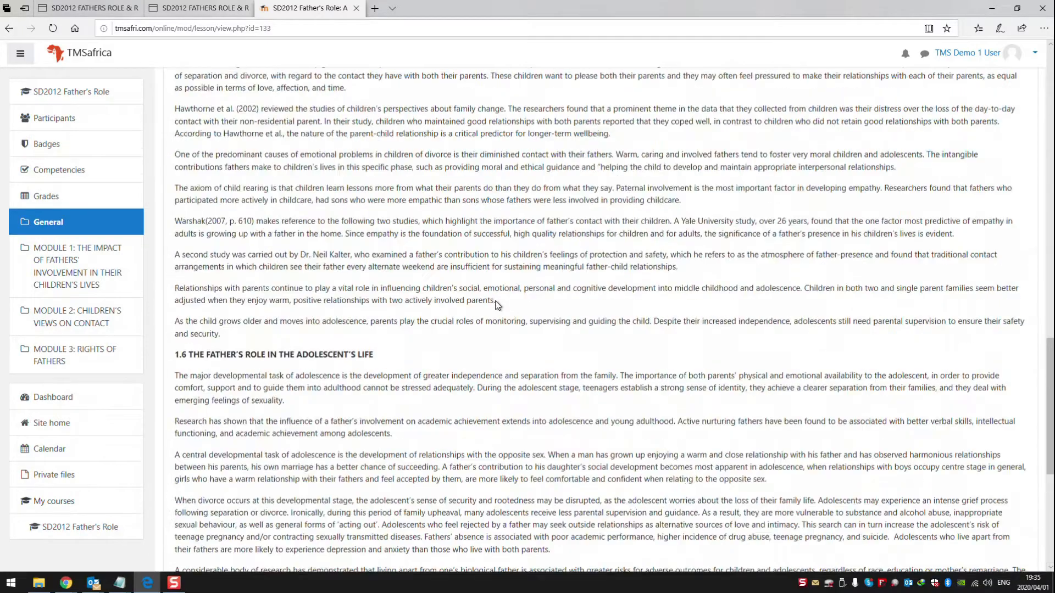
scroll(495, 299, up, 10)
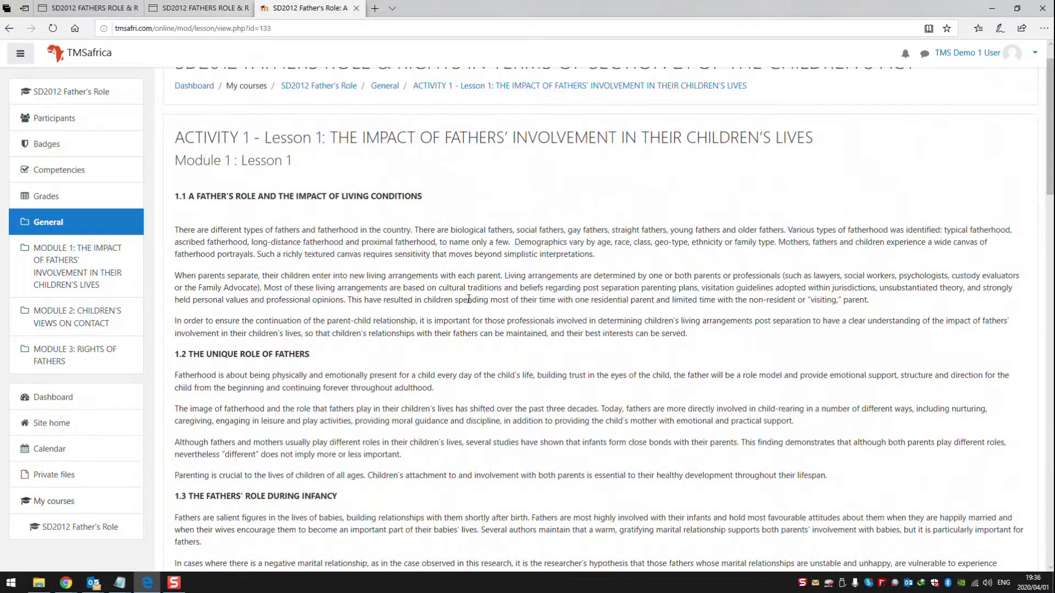
scroll(457, 315, down, 10)
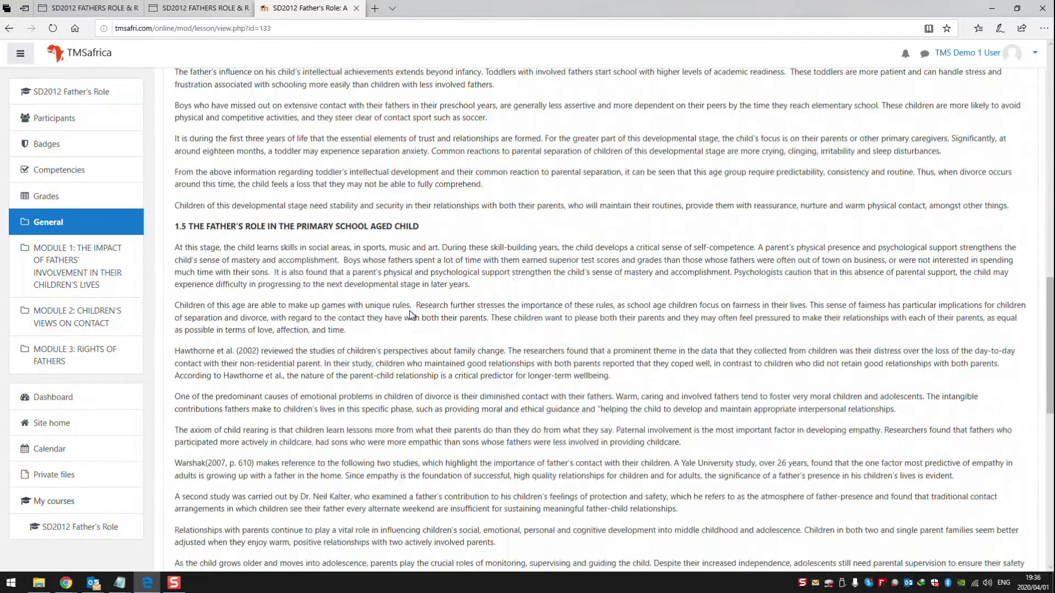
scroll(410, 312, down, 10)
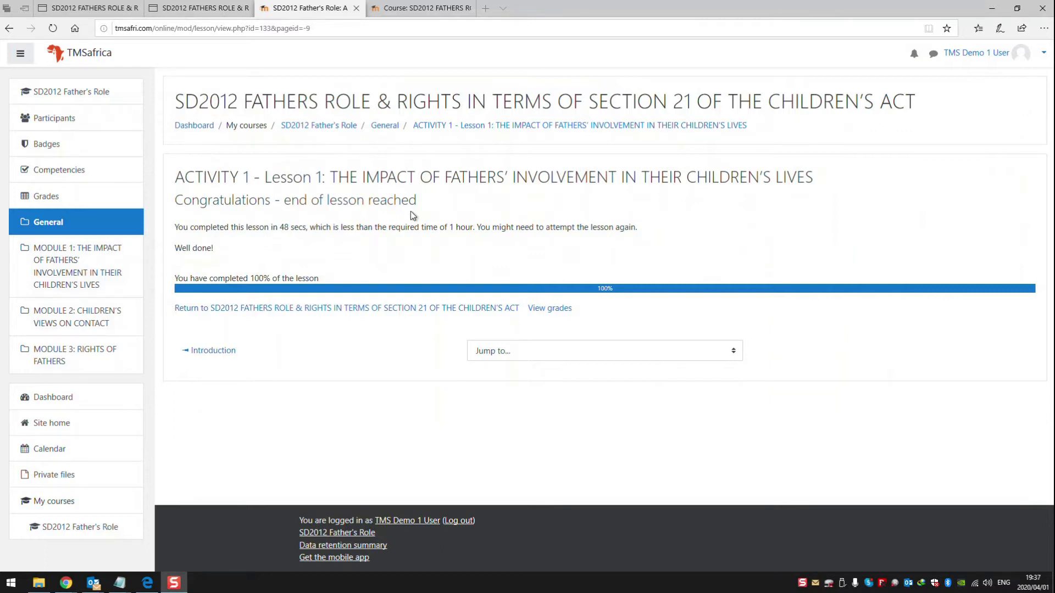
Step: Compare the time spent on Activity 1 with its required time, and check the lesson's completion box on the course page
drag(279, 227, 314, 228)
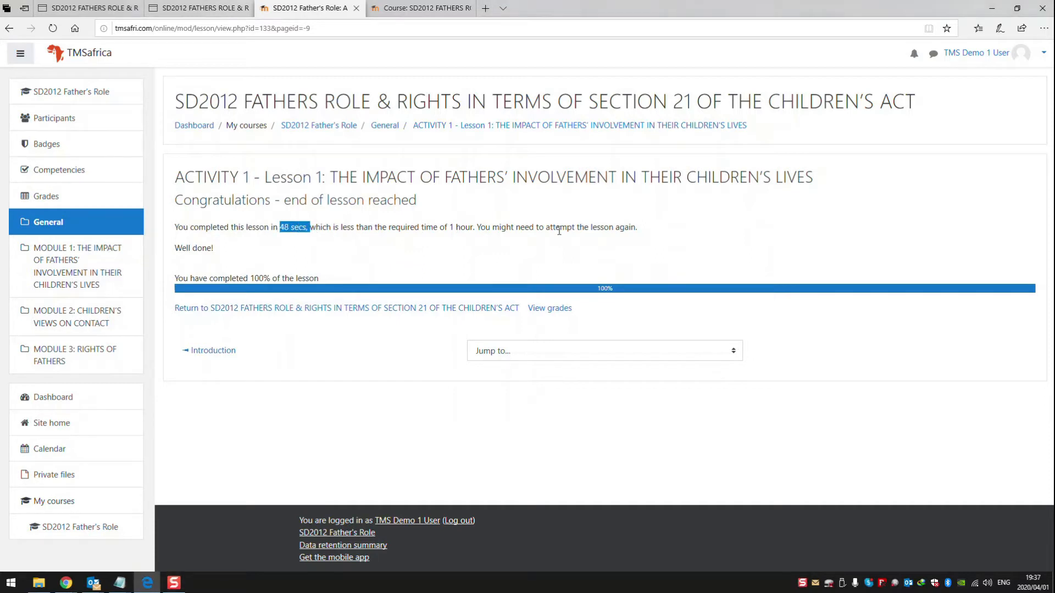
drag(440, 227, 476, 229)
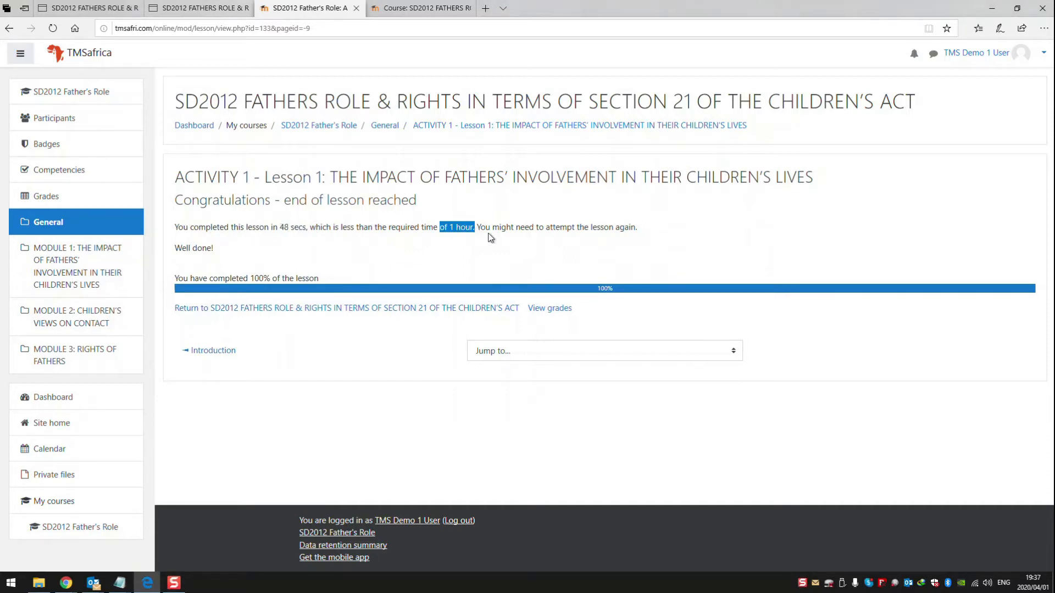
click(423, 8)
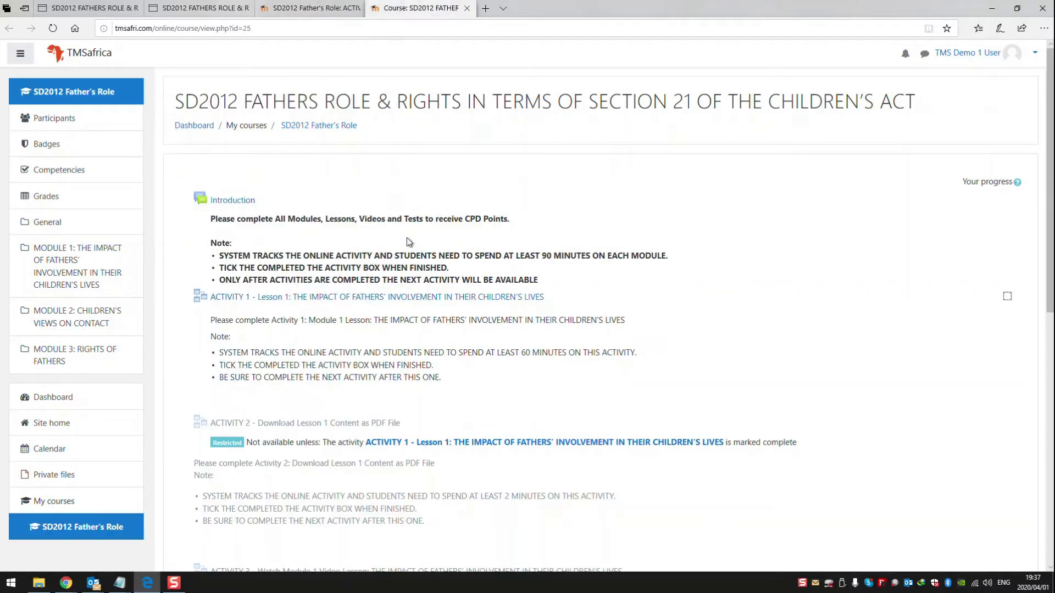
key(ctrl+shift+Tab)
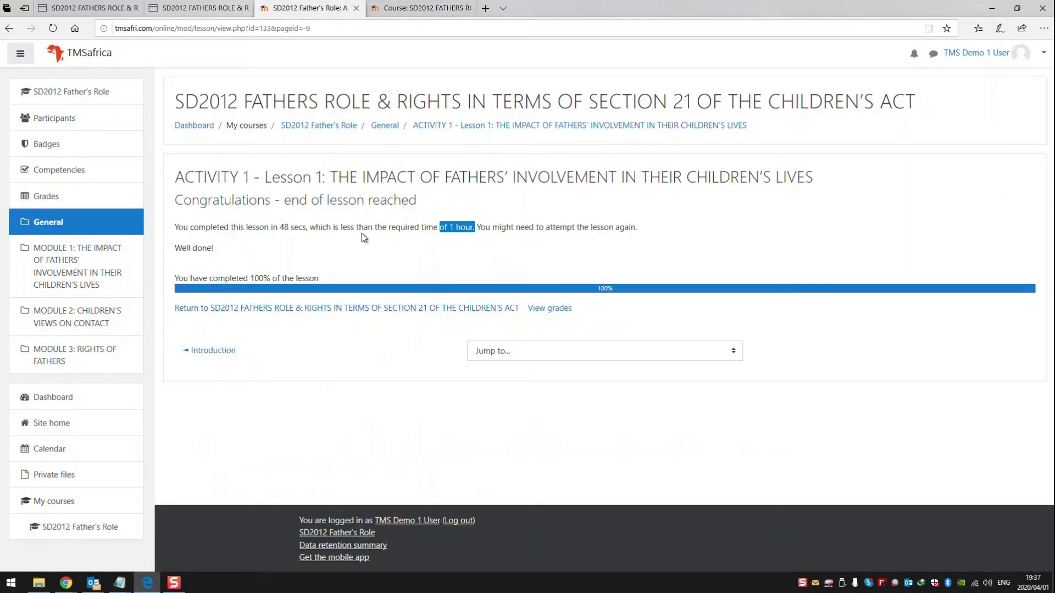
key(ctrl+Tab)
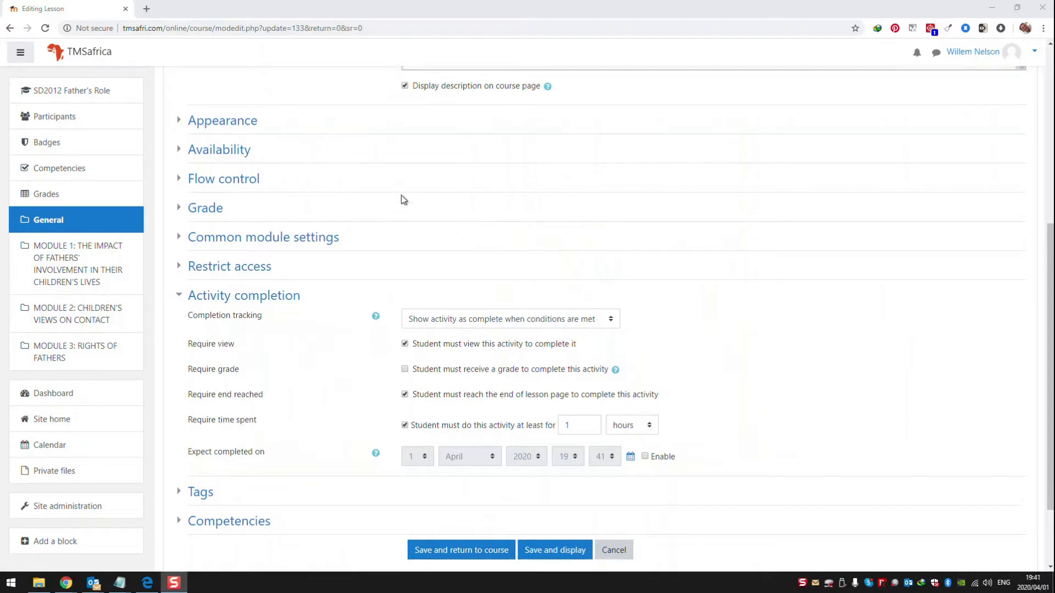
Step: Set the required time spent for Activity 1 to 30 seconds in its activity completion settings
scroll(401, 196, up, 3)
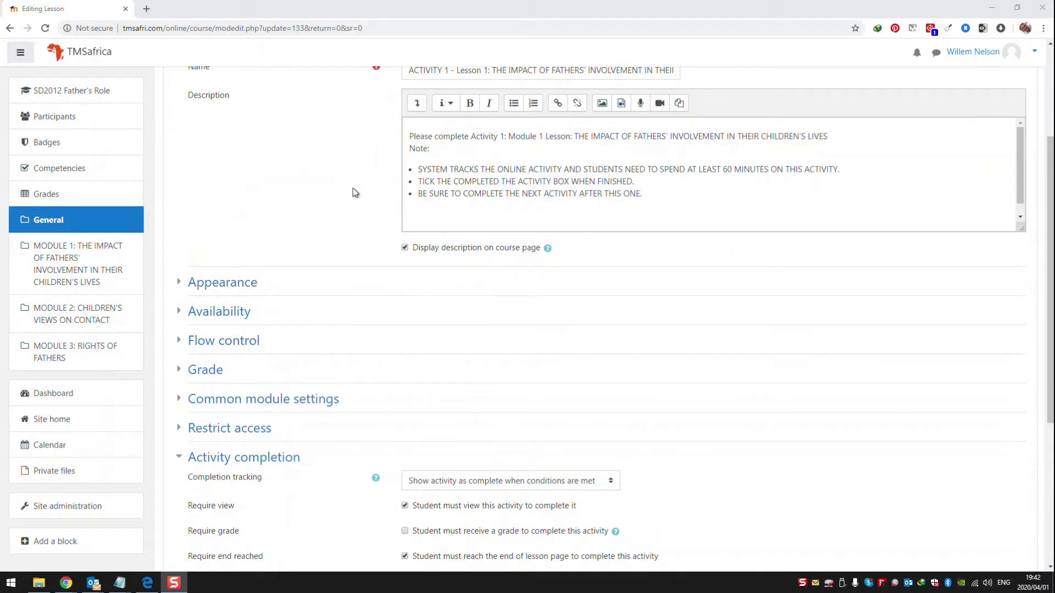
scroll(354, 195, down, 1)
scroll(348, 197, up, 3)
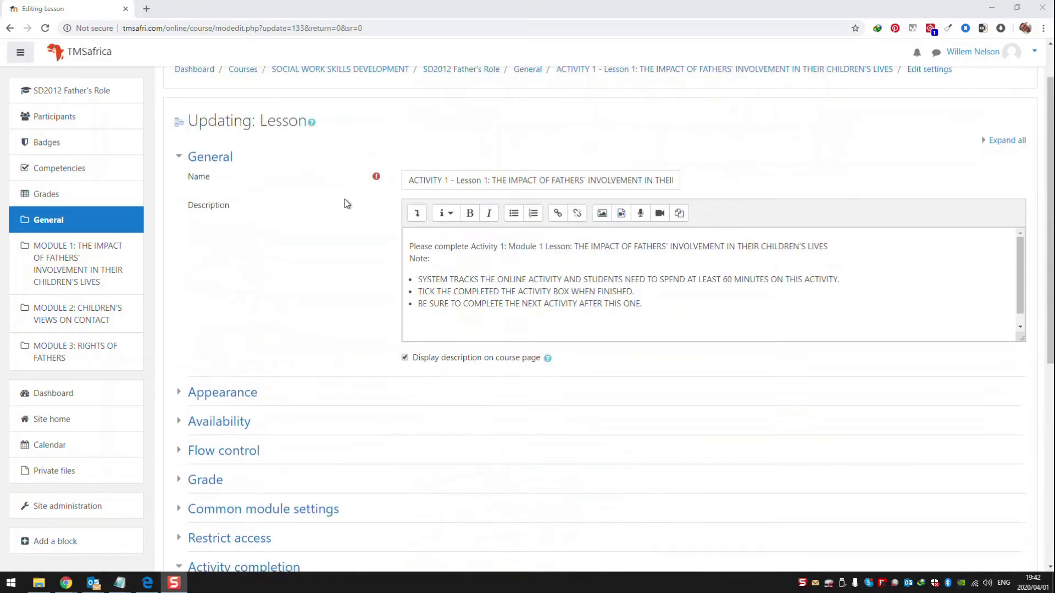
scroll(266, 252, down, 4)
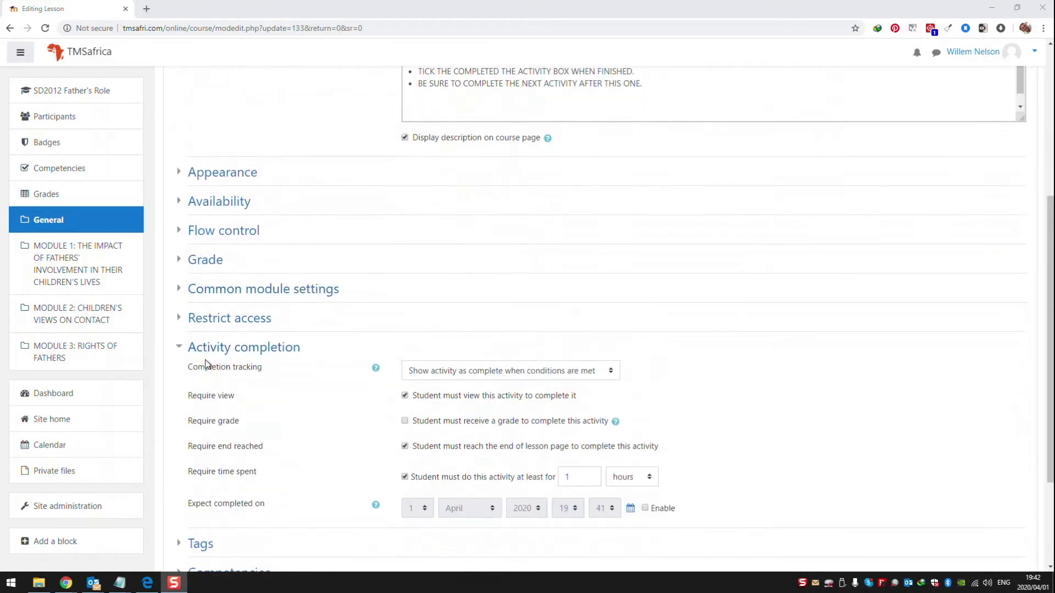
scroll(300, 349, down, 1)
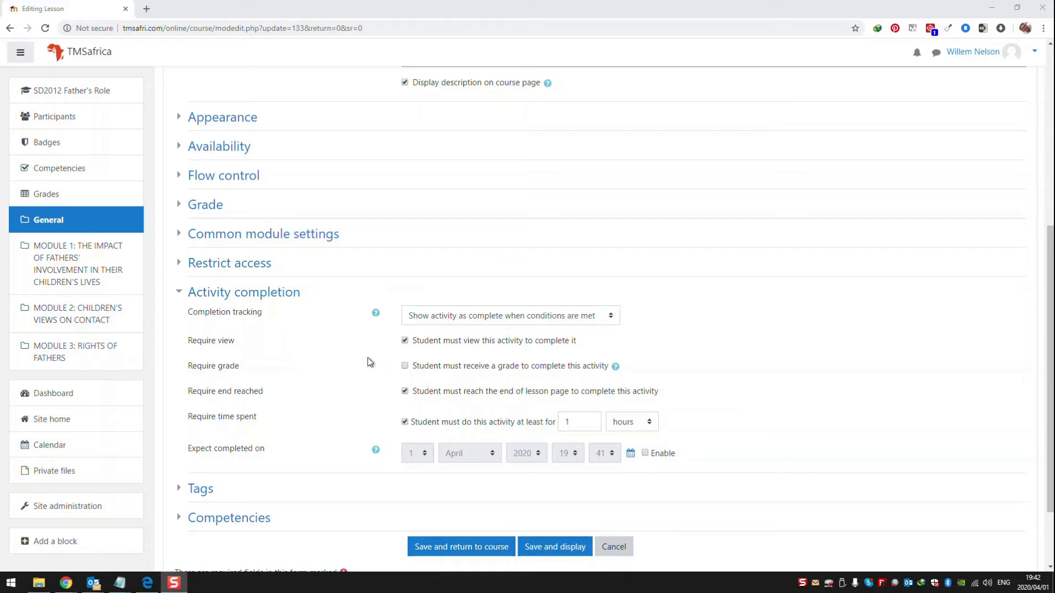
double_click(576, 421)
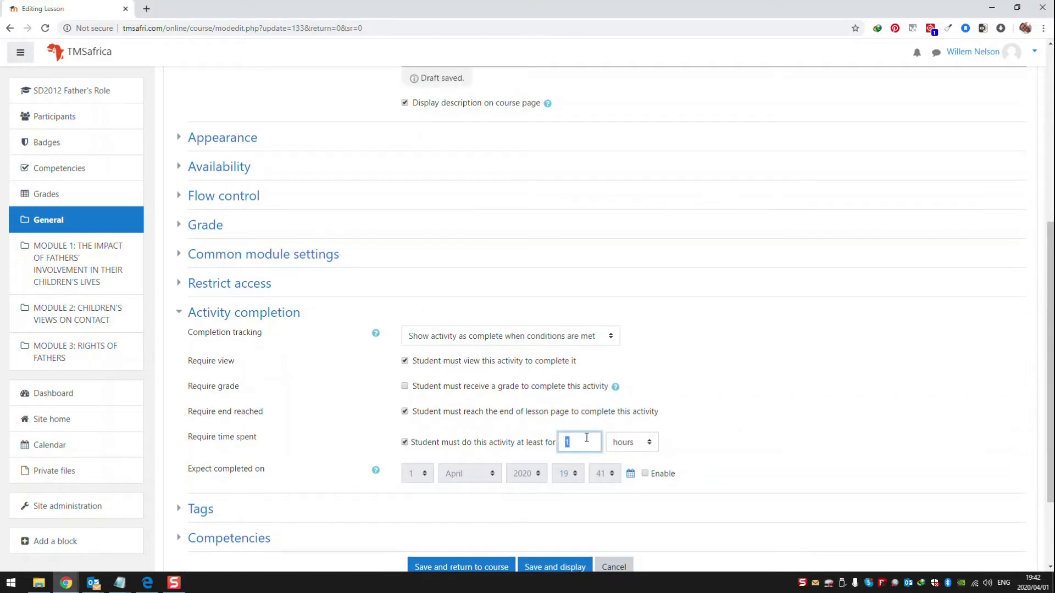
click(628, 437)
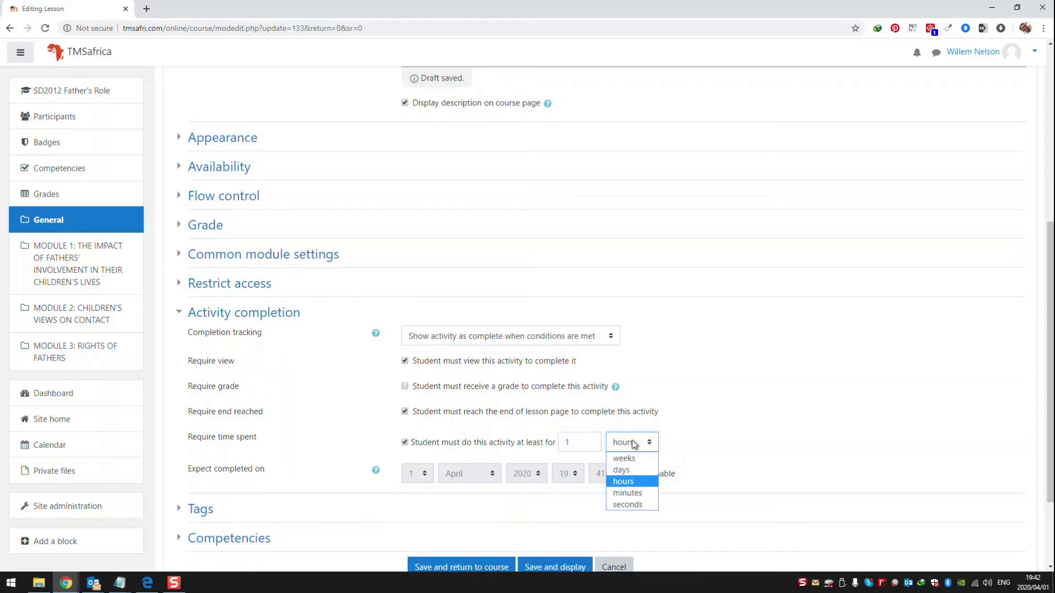
click(618, 503)
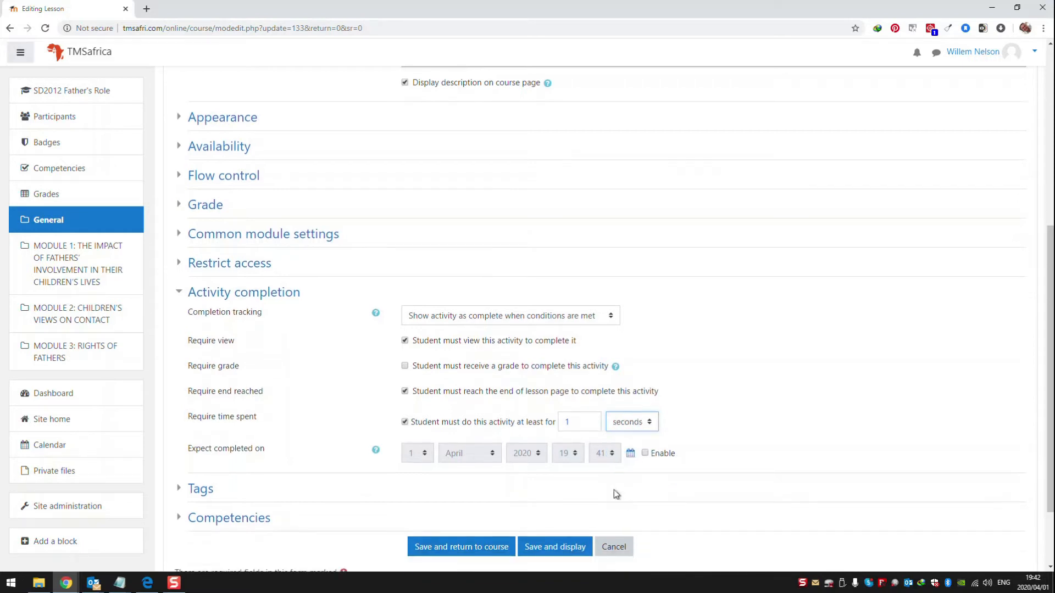
drag(581, 417, 565, 417)
text(30)
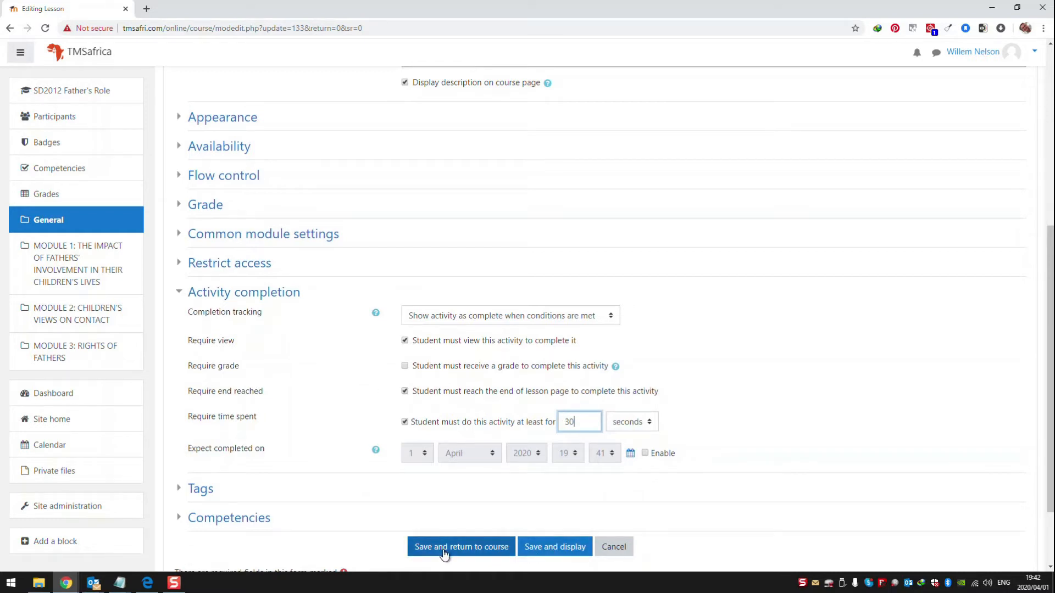
Step: Save the Activity 1 settings and display the updated lesson
right_click(548, 554)
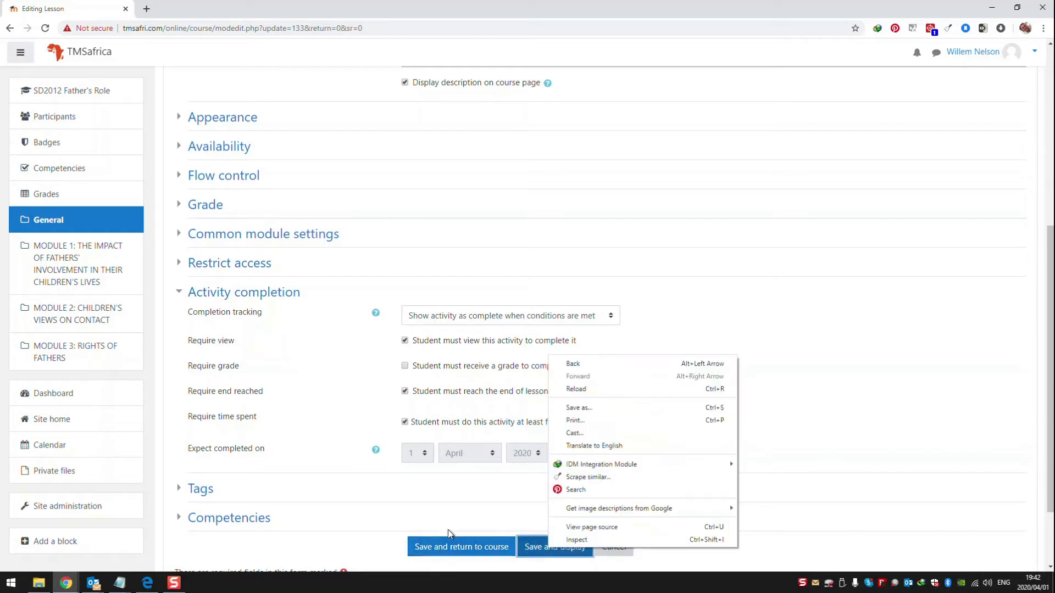
click(541, 554)
click(541, 554)
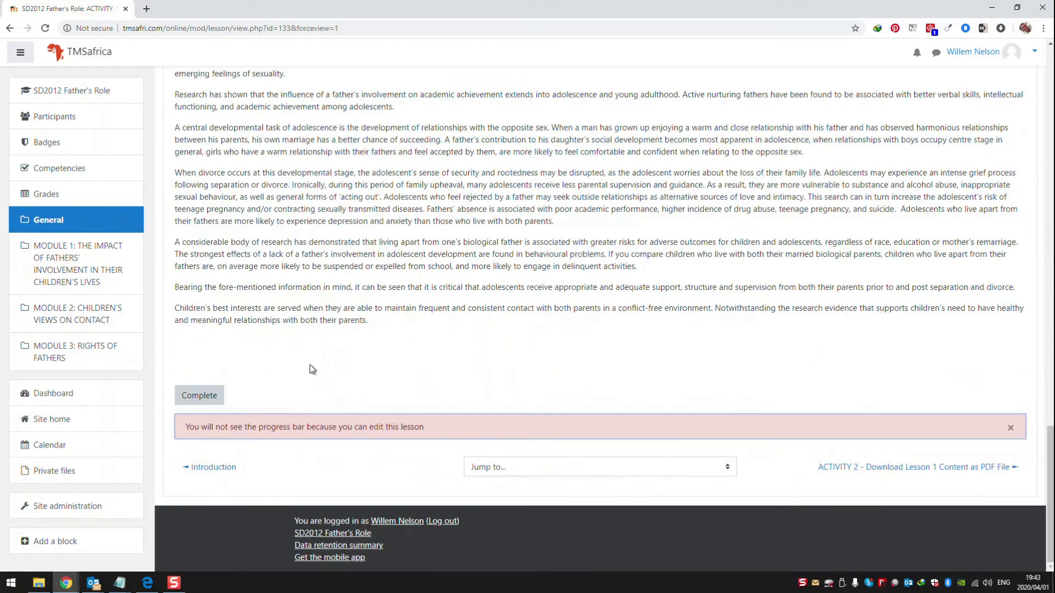
scroll(542, 291, up, 10)
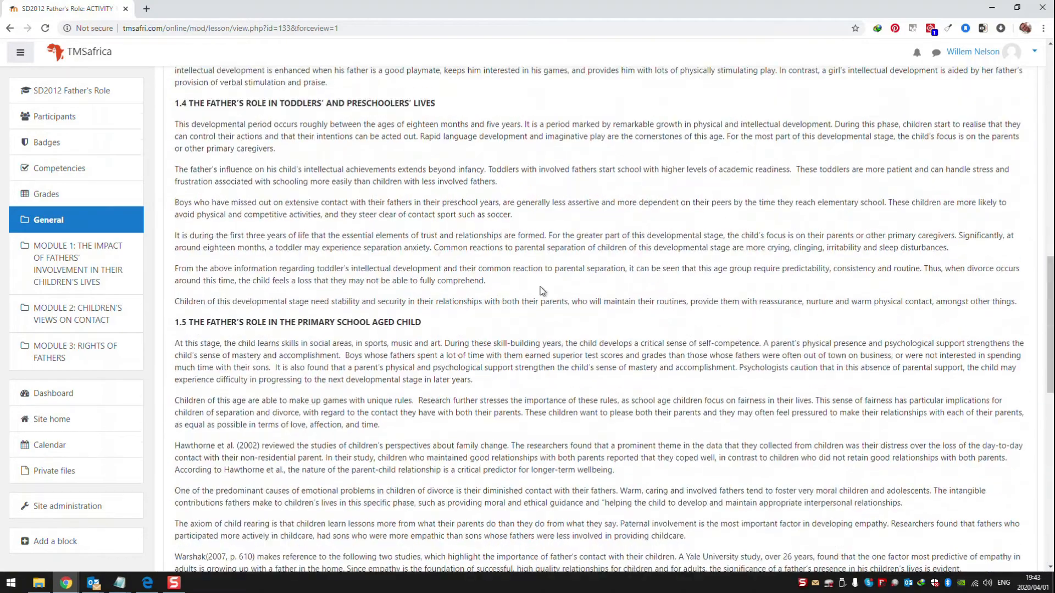
scroll(718, 288, up, 15)
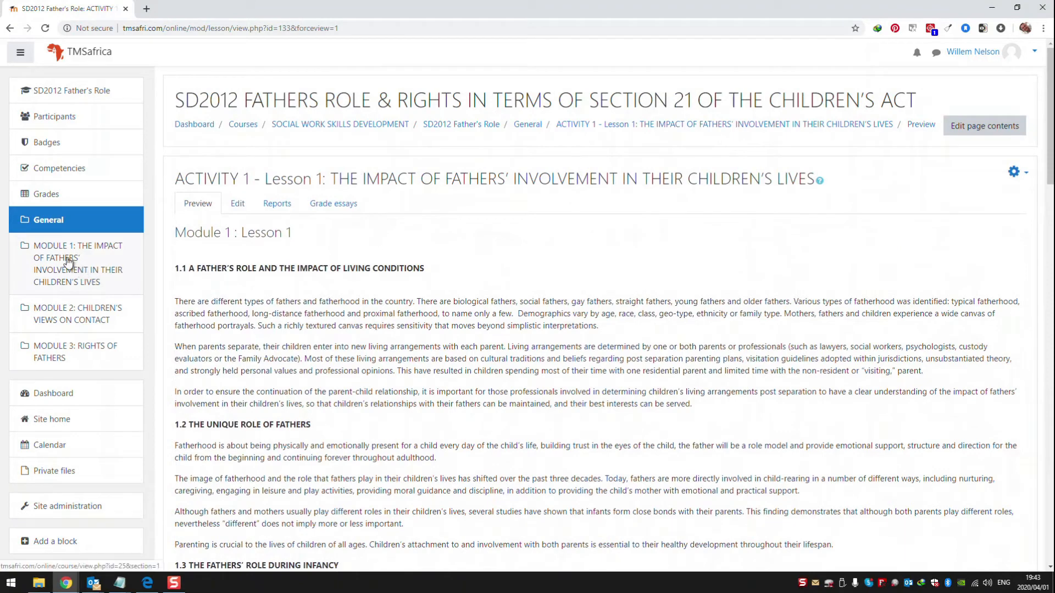
Step: Go to the Module 1 section of the course and open the settings of Activity 2 - Download Lesson 1 Content as PDF File
click(126, 262)
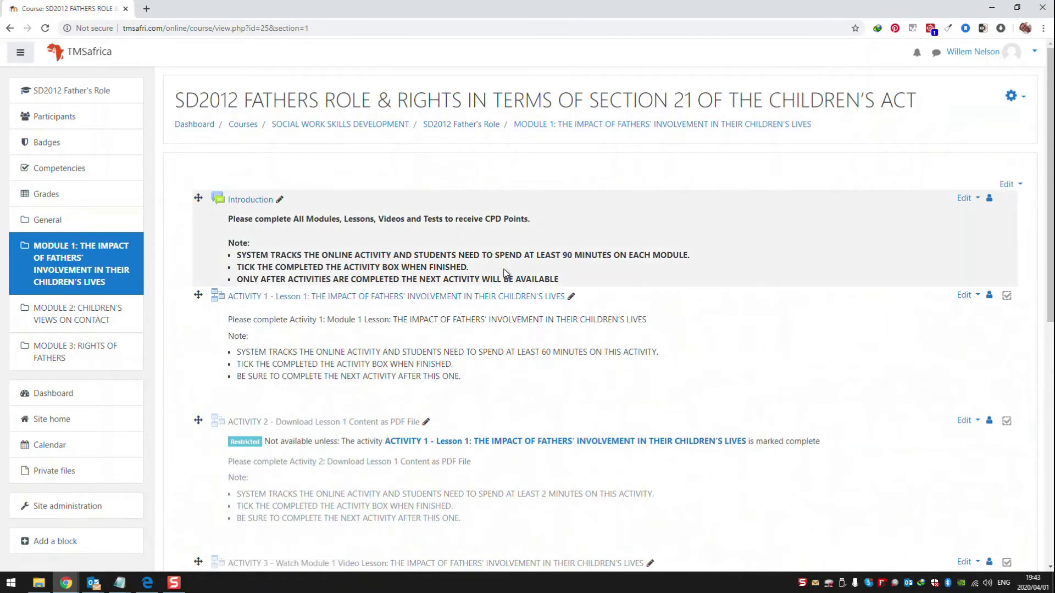
scroll(363, 395, down, 3)
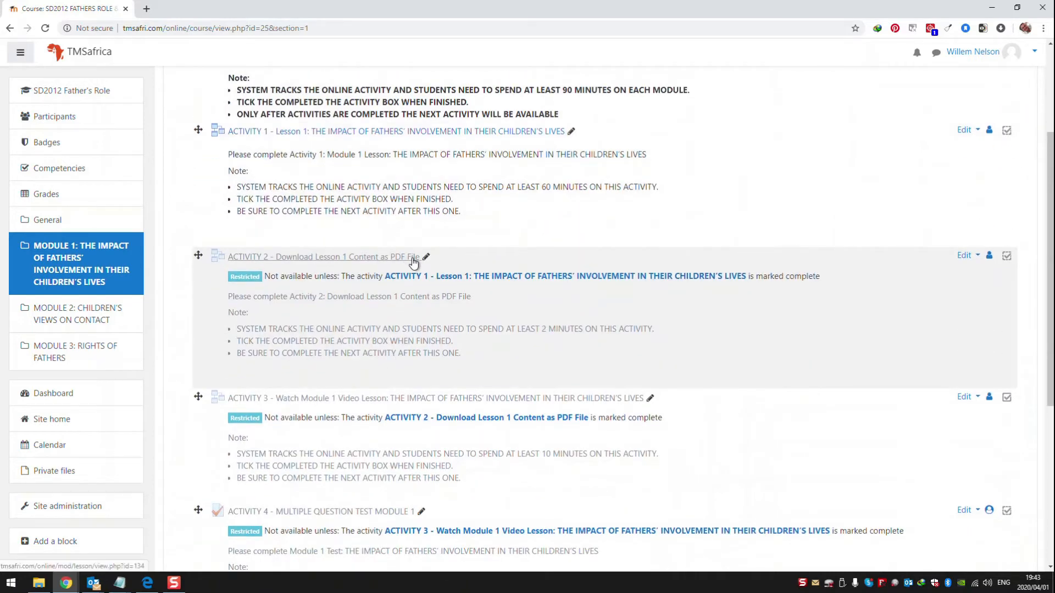
click(968, 255)
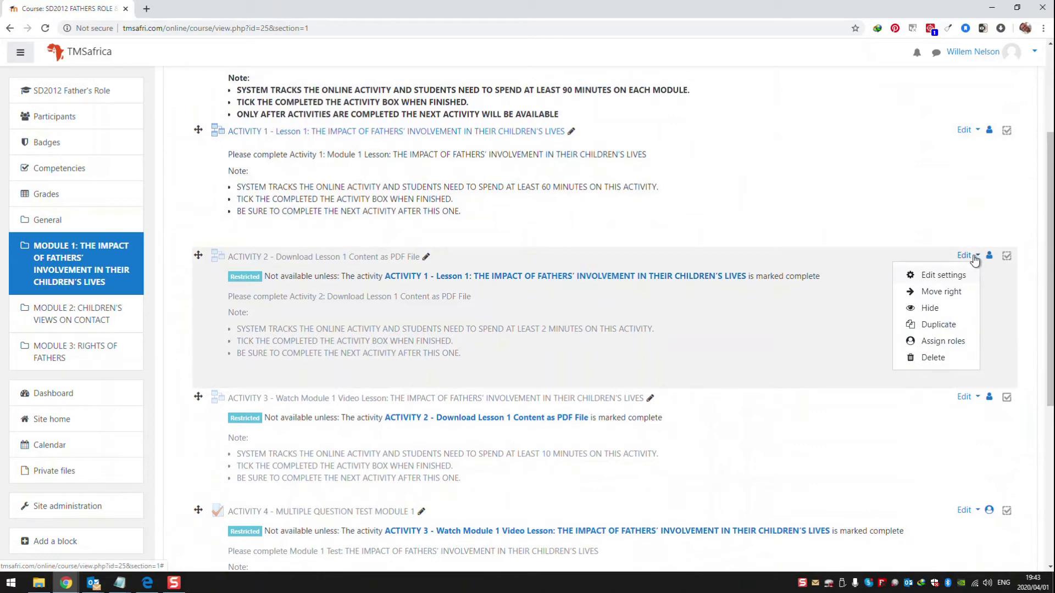
click(934, 281)
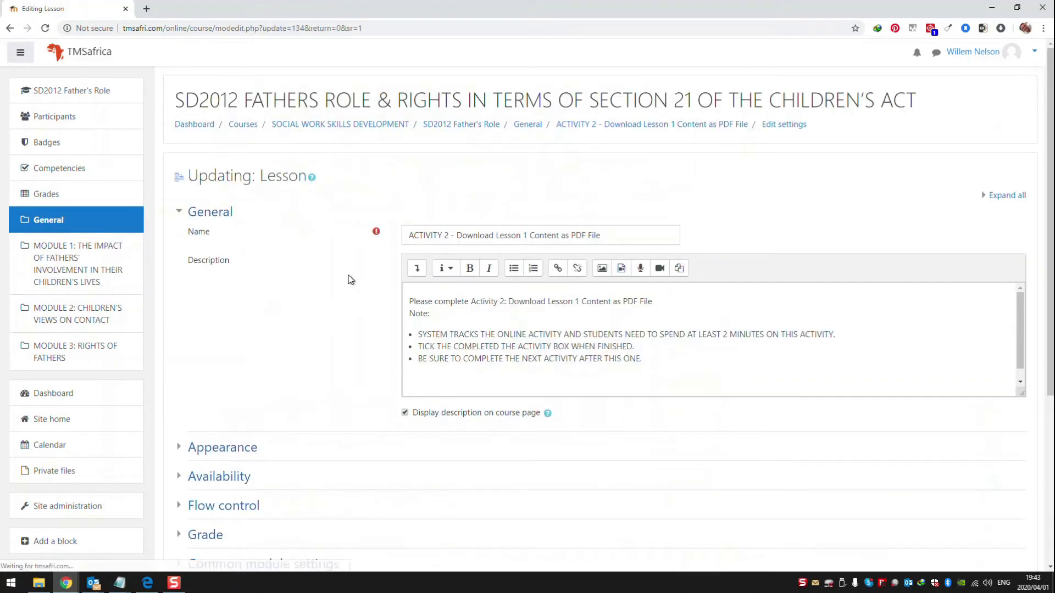
Step: Expand Activity 2's access restrictions and examine which activity must be completed first
scroll(347, 283, down, 5)
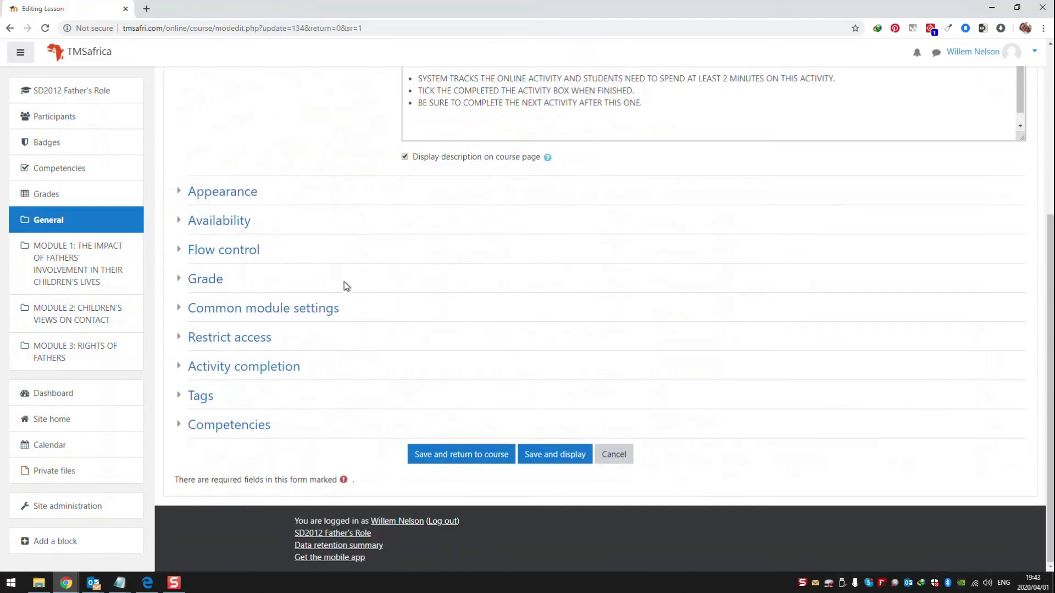
click(215, 344)
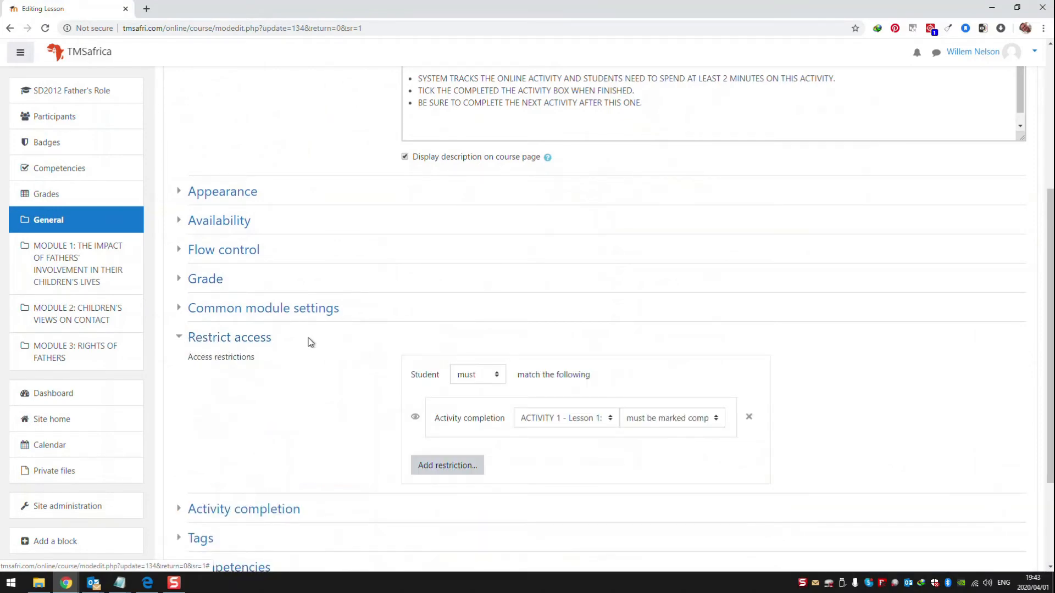
scroll(330, 355, down, 1)
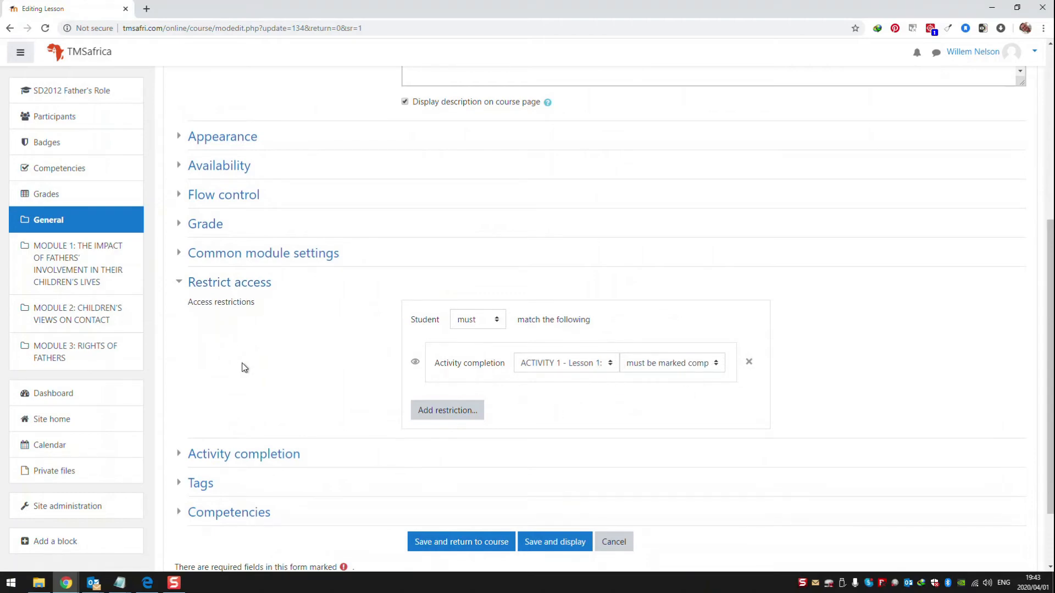
Step: Set the required time spent for Activity 2 to 30 seconds in its activity completion settings
click(230, 461)
scroll(313, 380, down, 3)
drag(583, 366, 556, 369)
text(30)
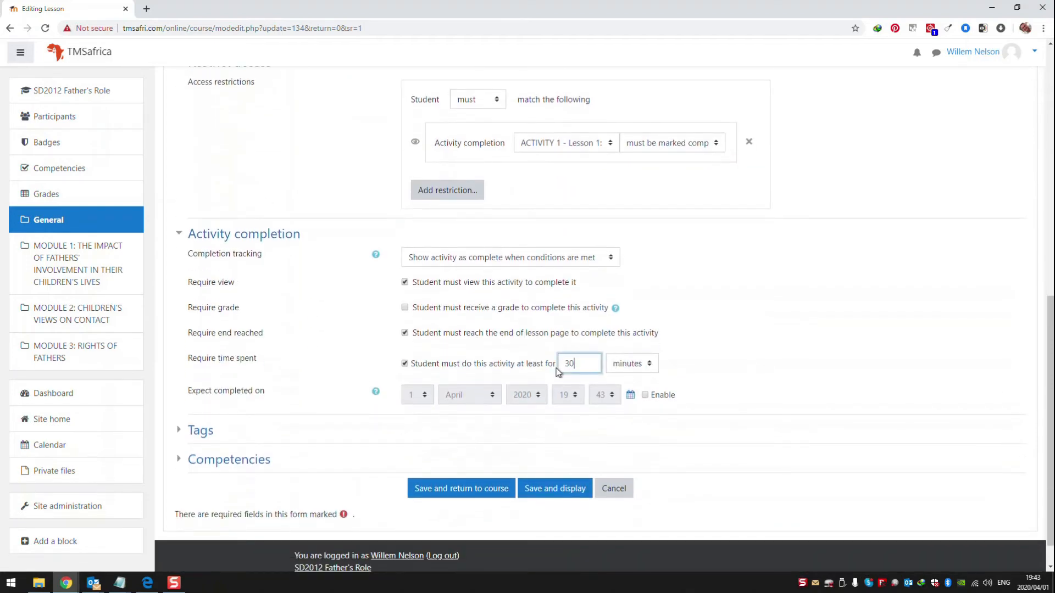
click(632, 364)
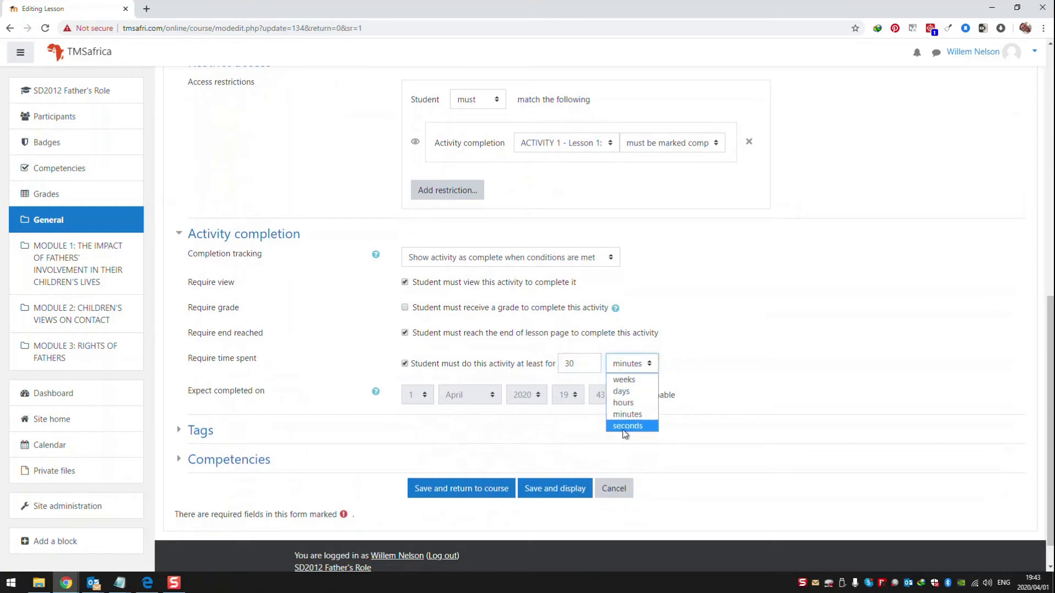
click(626, 427)
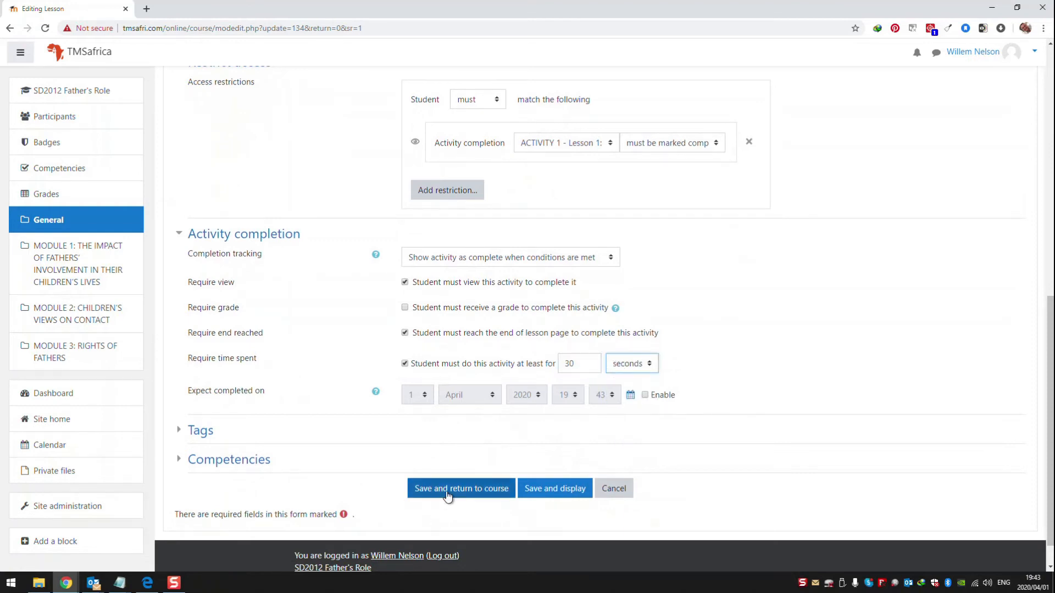
Step: Save the Activity 2 settings, return to the course, and open the settings of Activity 3 - Watch Module 1 Video Lesson
click(495, 495)
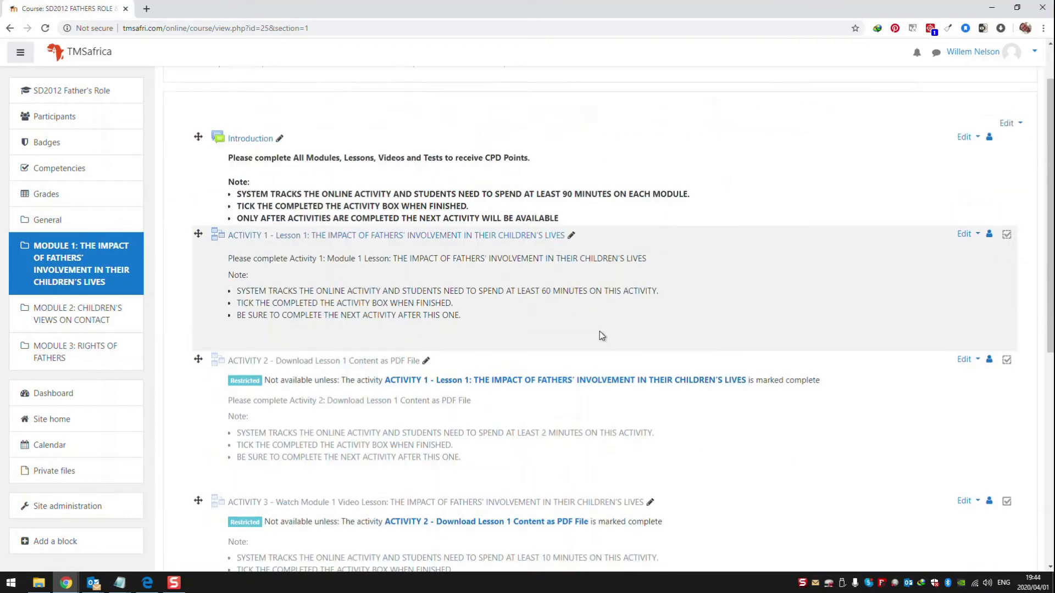
scroll(453, 381, down, 3)
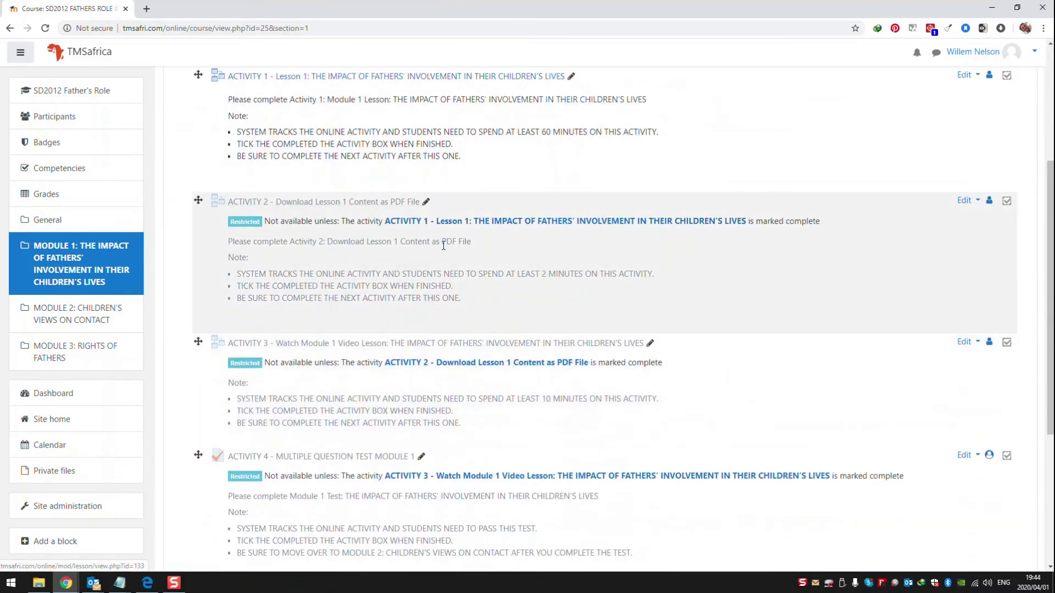
scroll(444, 245, down, 2)
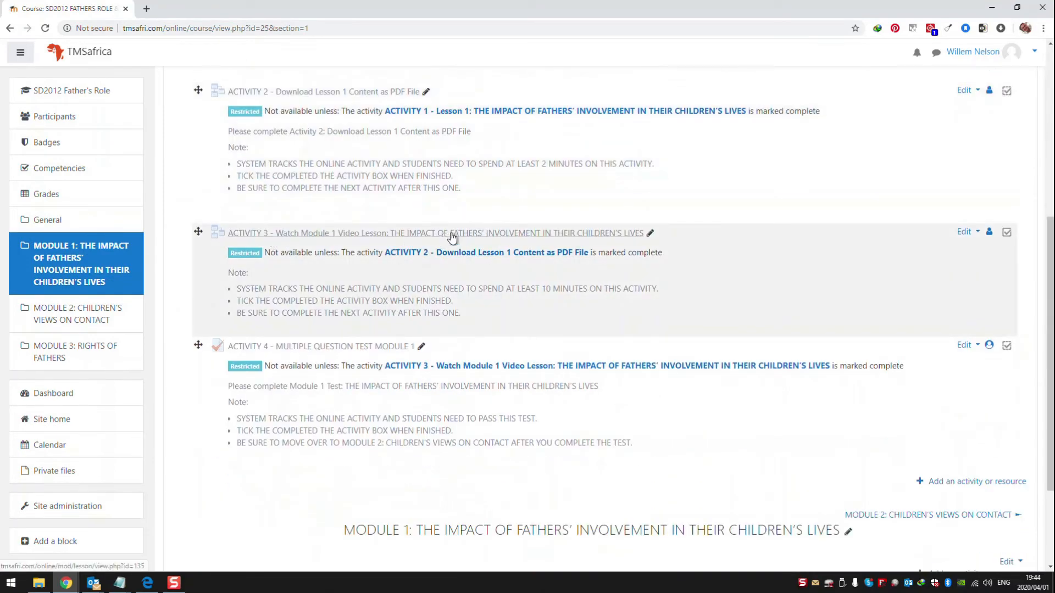
click(978, 233)
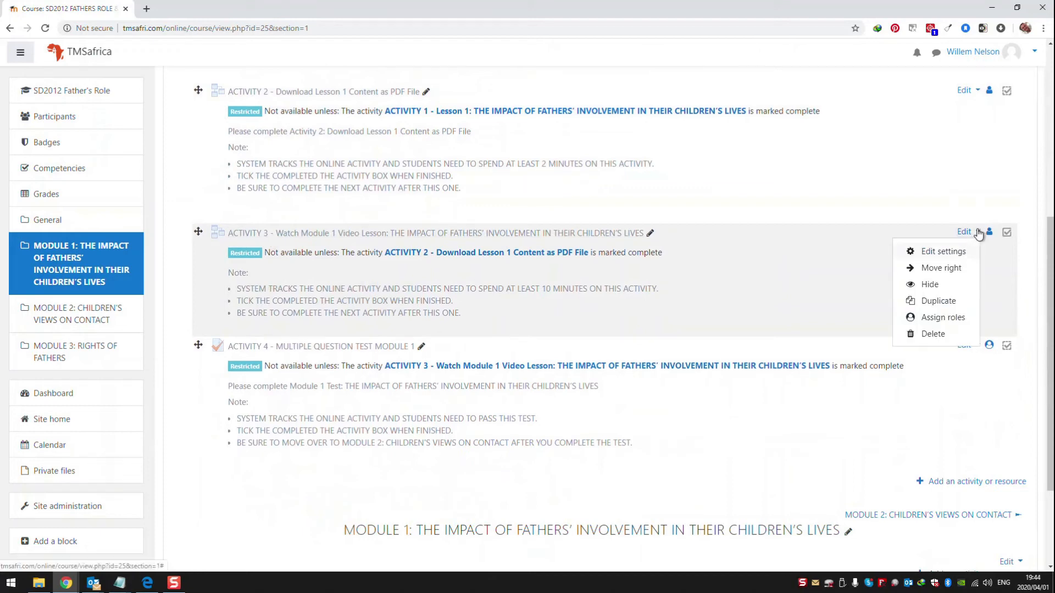
click(938, 251)
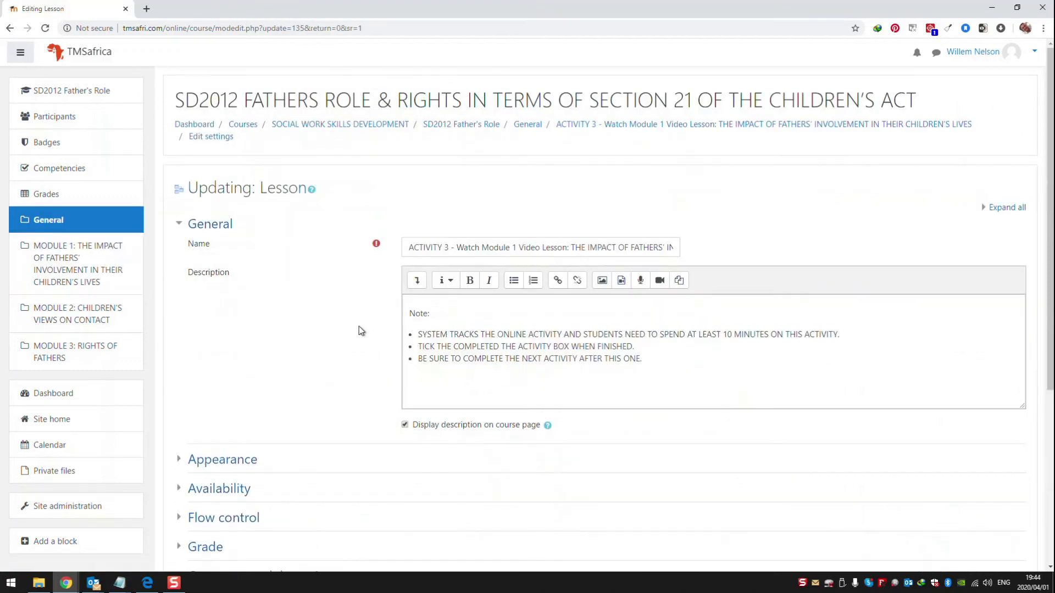
Step: Expand Activity 3's access restrictions and examine which activity must be completed first
scroll(358, 327, down, 3)
scroll(235, 349, down, 1)
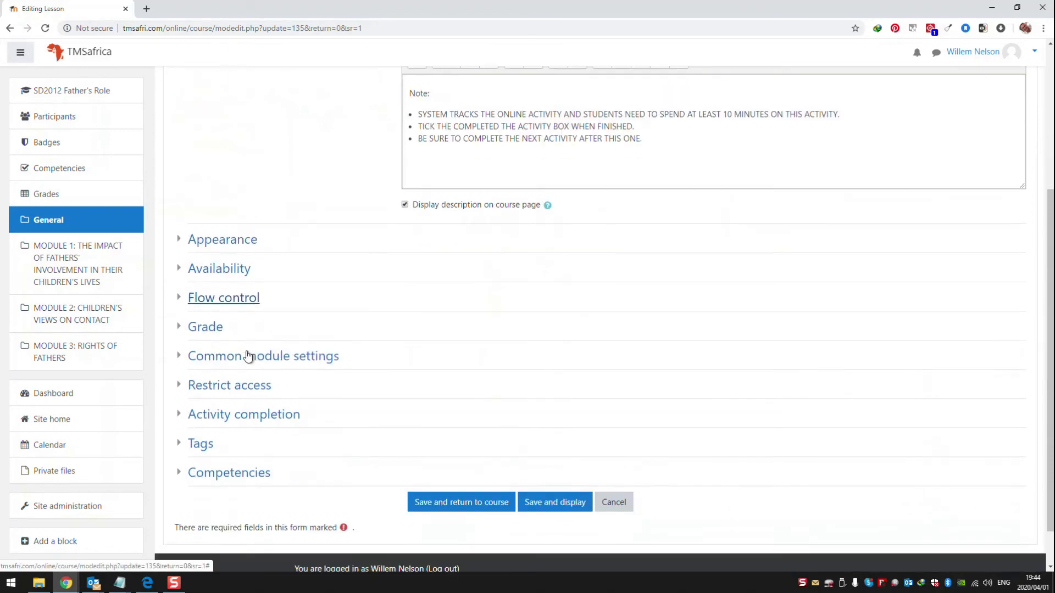
click(198, 386)
scroll(366, 381, down, 2)
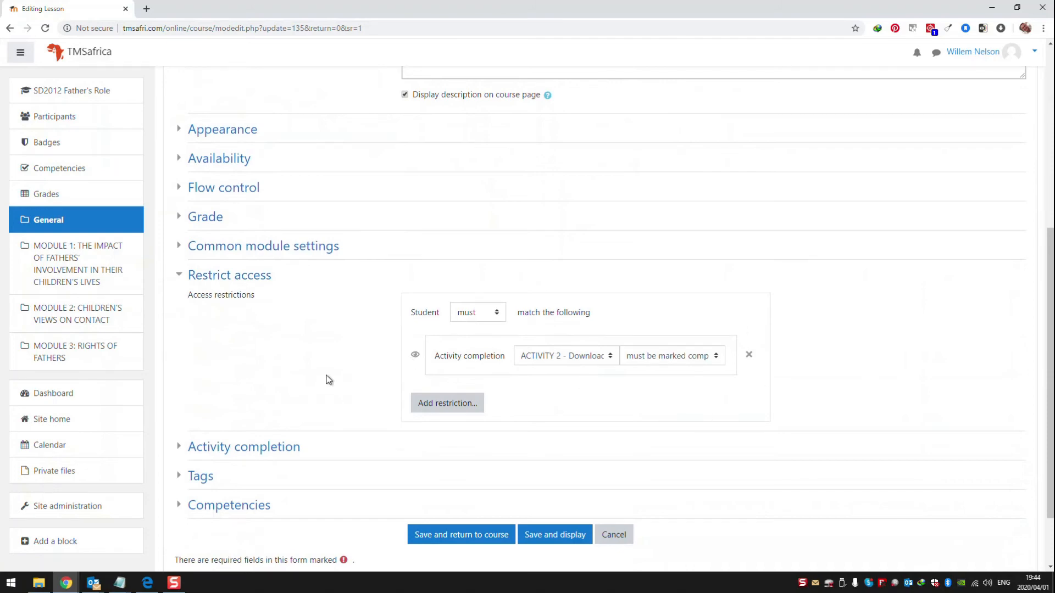
Step: Set Activity 3's completion tracking to "Show activity as complete when conditions are met" and require students to view the activity
scroll(248, 381, down, 1)
click(240, 395)
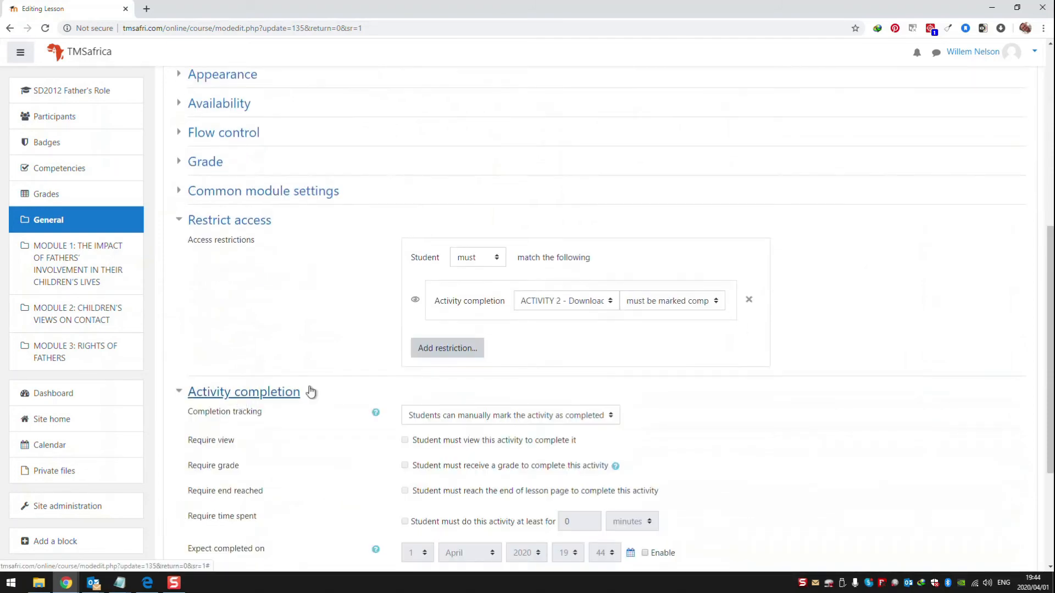
scroll(358, 375, down, 1)
scroll(357, 371, down, 2)
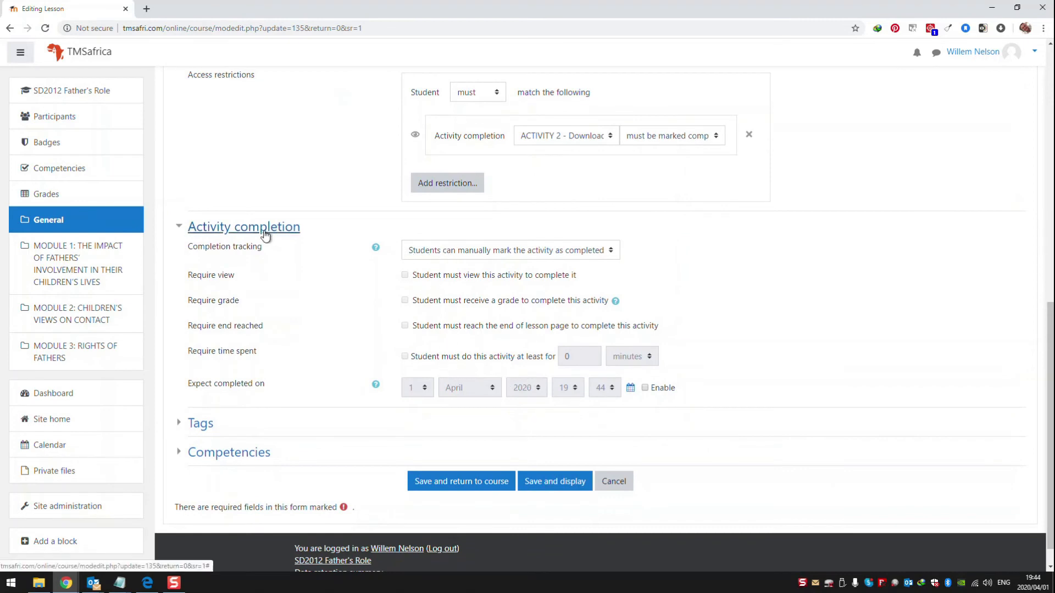
click(405, 275)
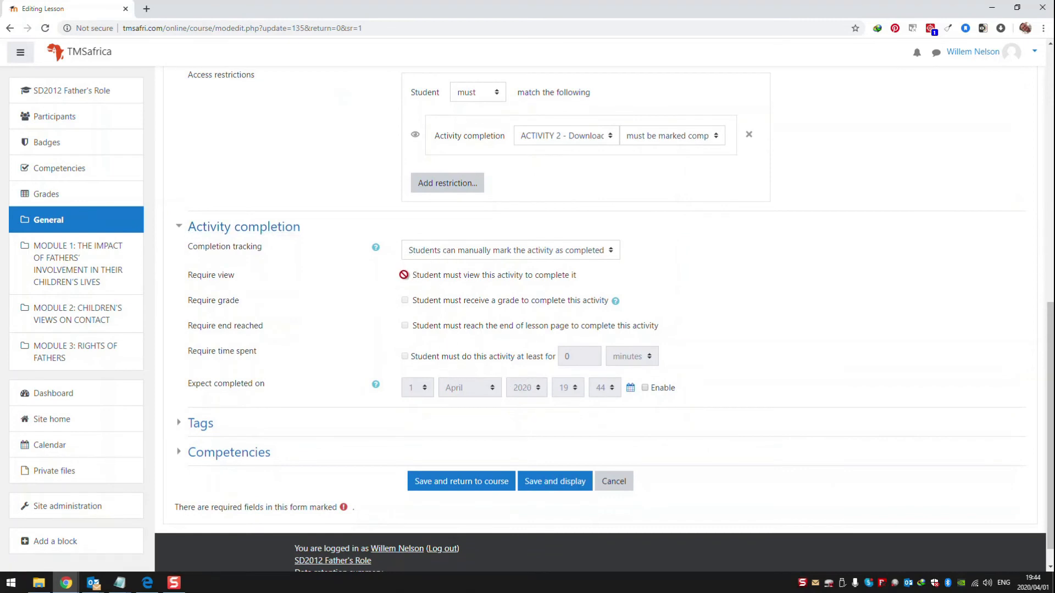
click(434, 257)
click(434, 289)
click(405, 275)
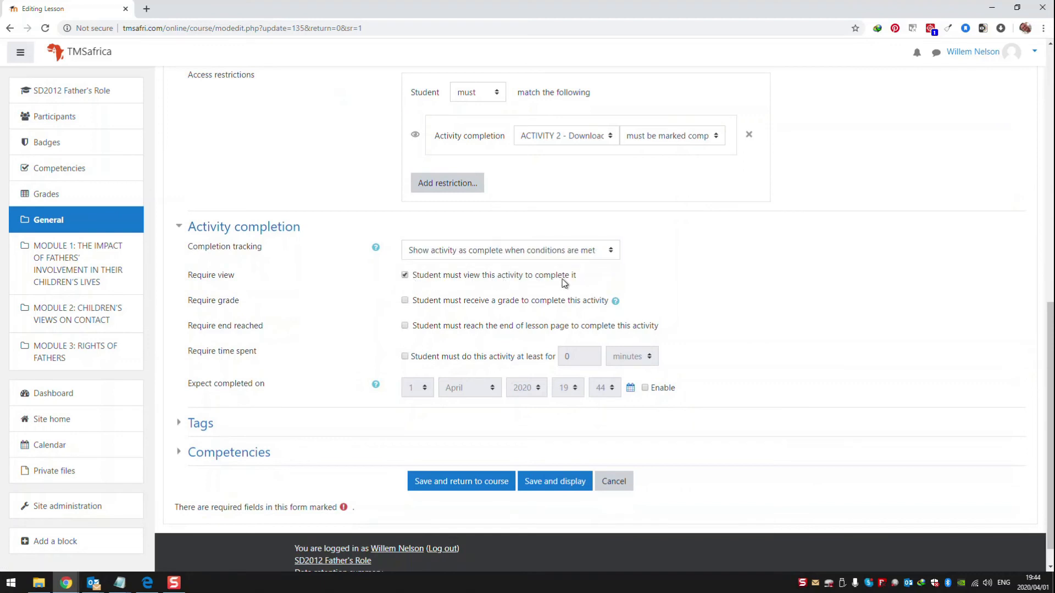
Step: Require students to reach the end of the lesson page and spend at least 30 seconds on Activity 3
click(405, 326)
click(405, 359)
drag(577, 353, 548, 357)
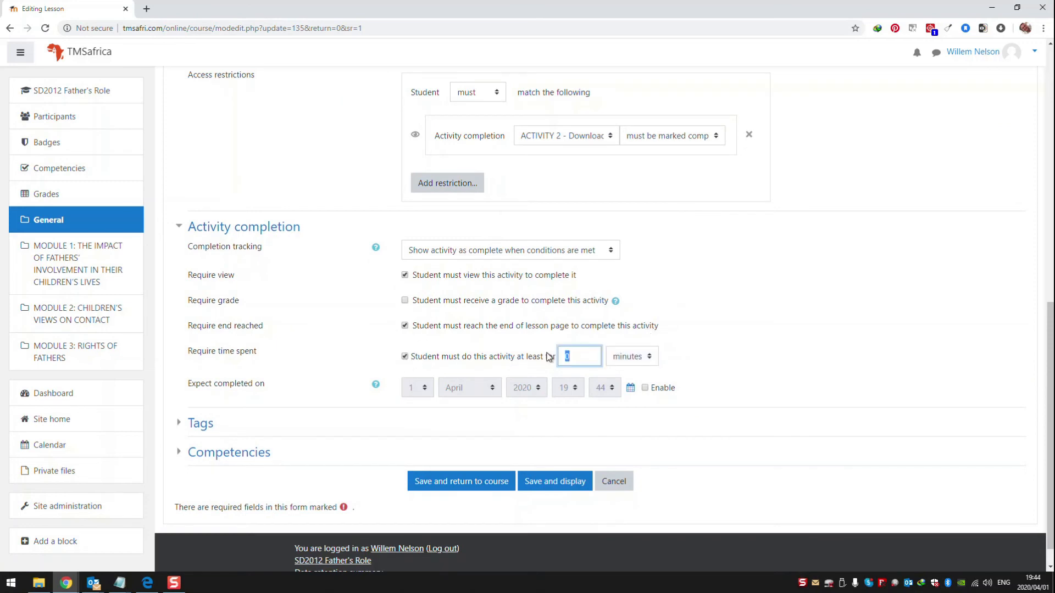
text(30)
click(626, 360)
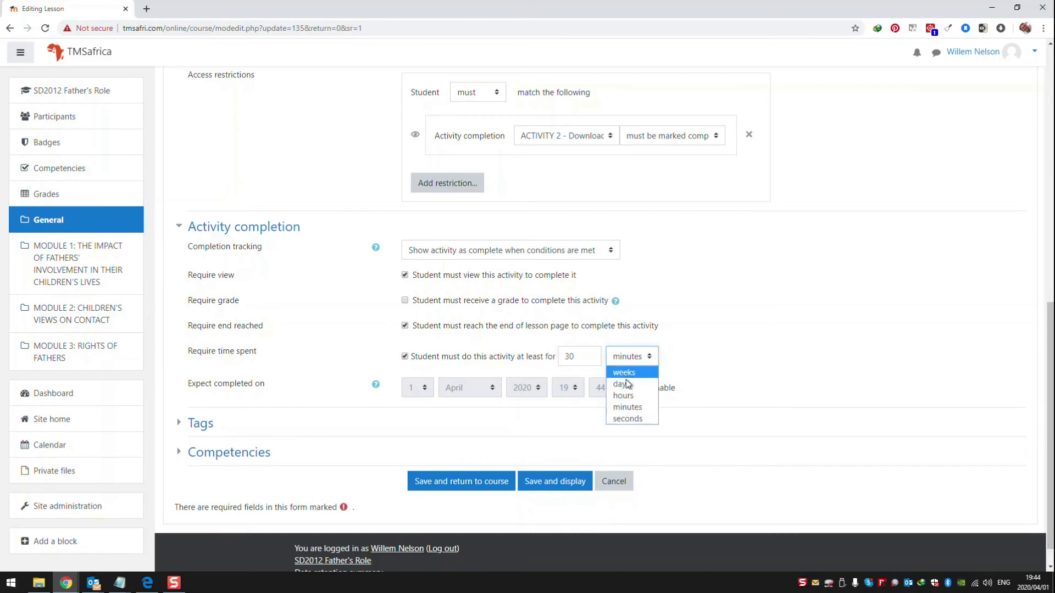
click(626, 418)
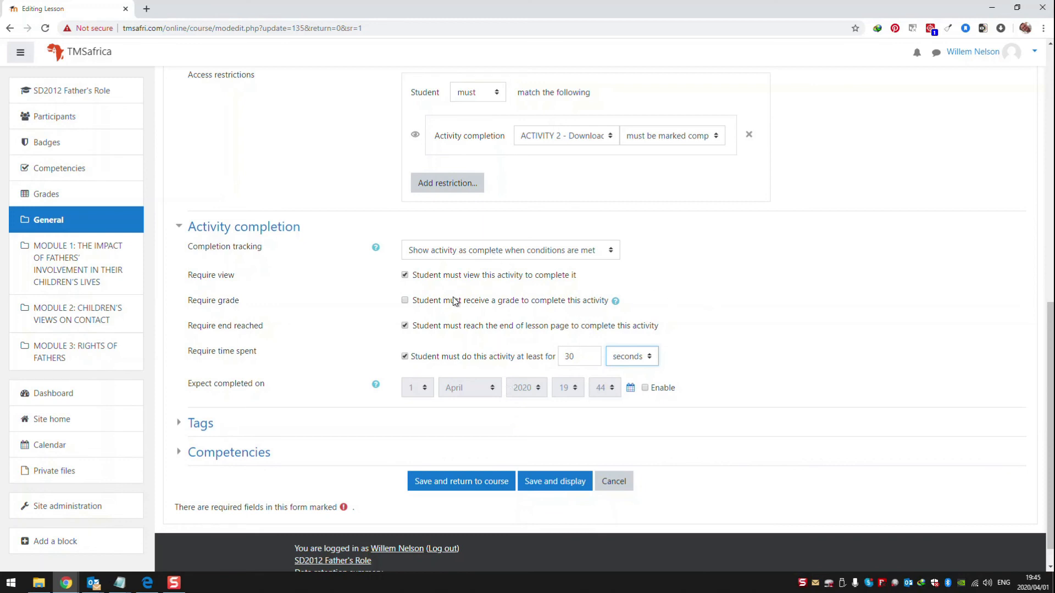
Step: Save the Activity 3 settings and return to the course's Module 1 activities to review their restrictions down to Activity 4
click(468, 485)
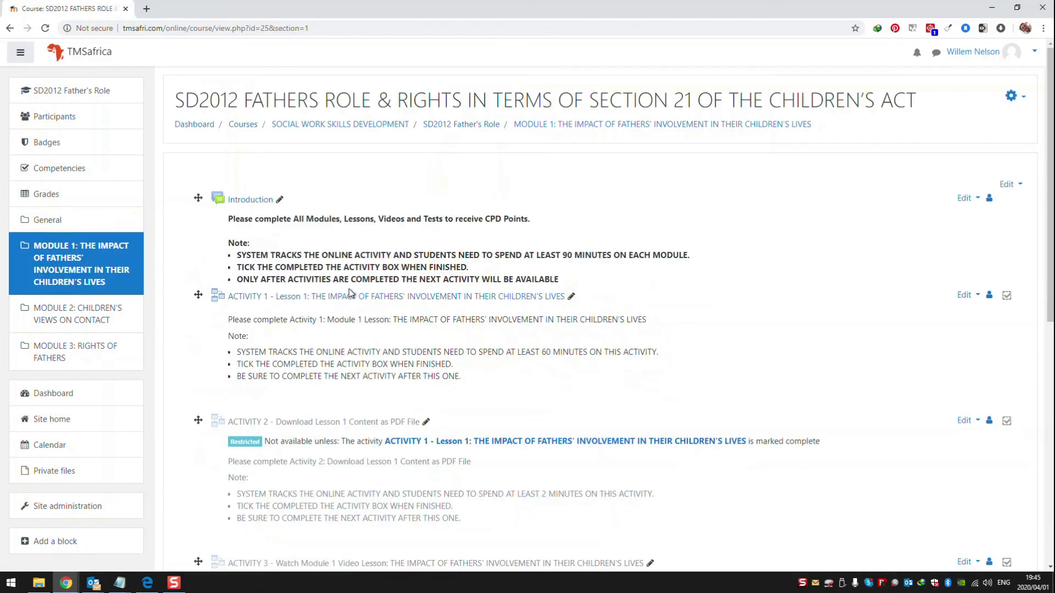
scroll(390, 333, down, 5)
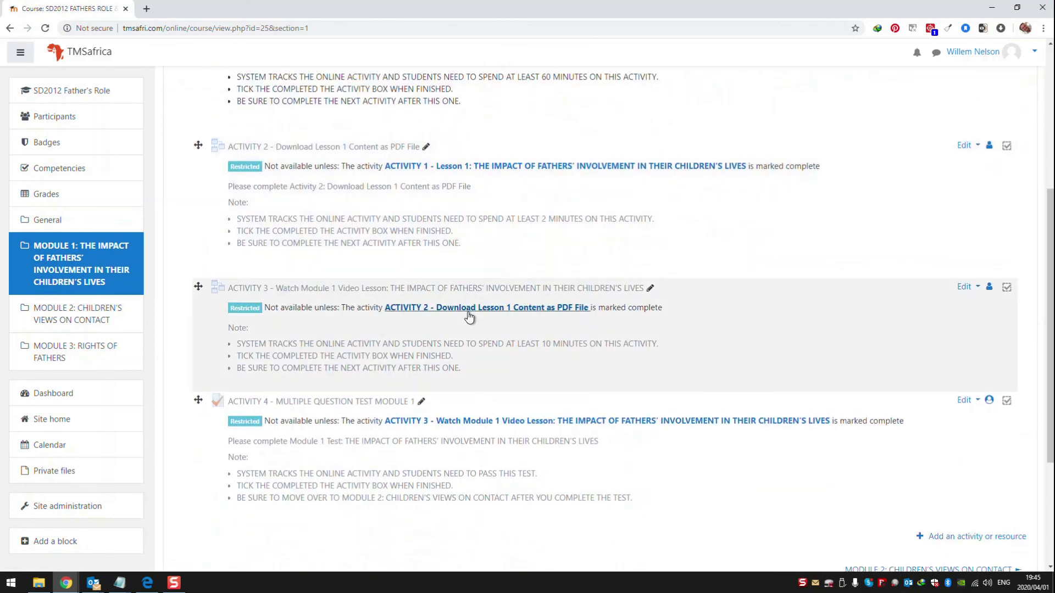
scroll(476, 333, down, 1)
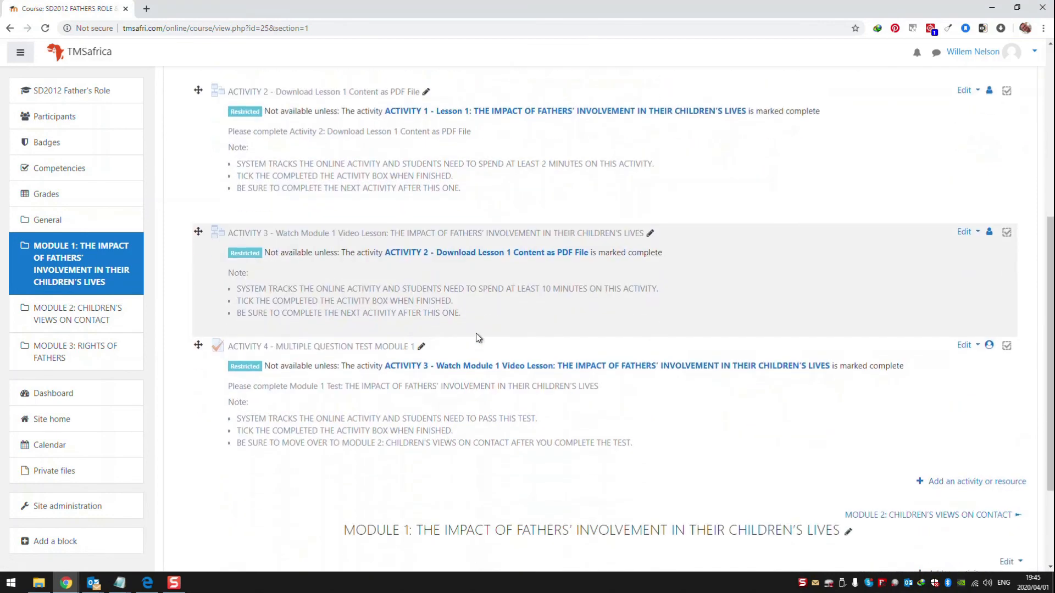